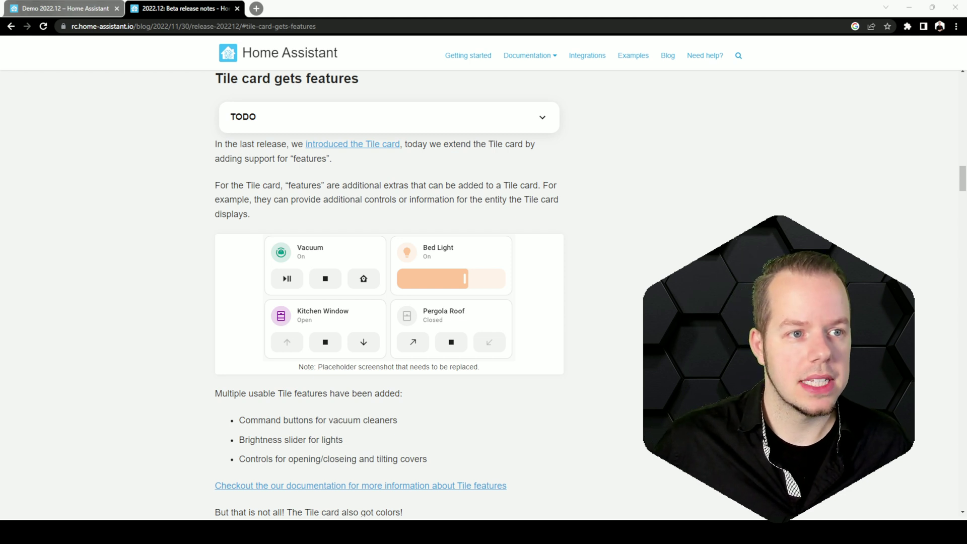
# Step: On the Demo 2022.12 dashboard, start adding a new Tile card to the Home view
pyautogui.click(50, 8)
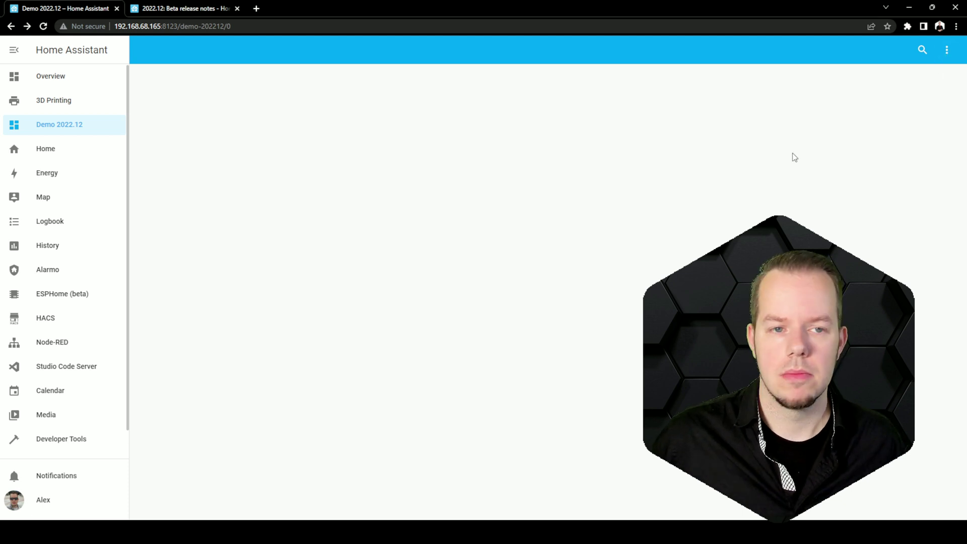
pyautogui.click(947, 52)
pyautogui.click(927, 78)
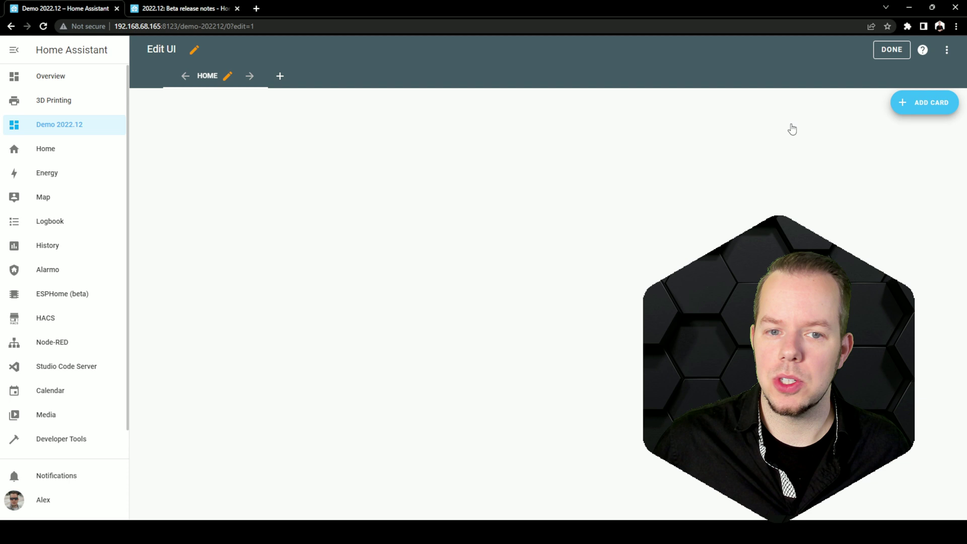
pyautogui.click(895, 108)
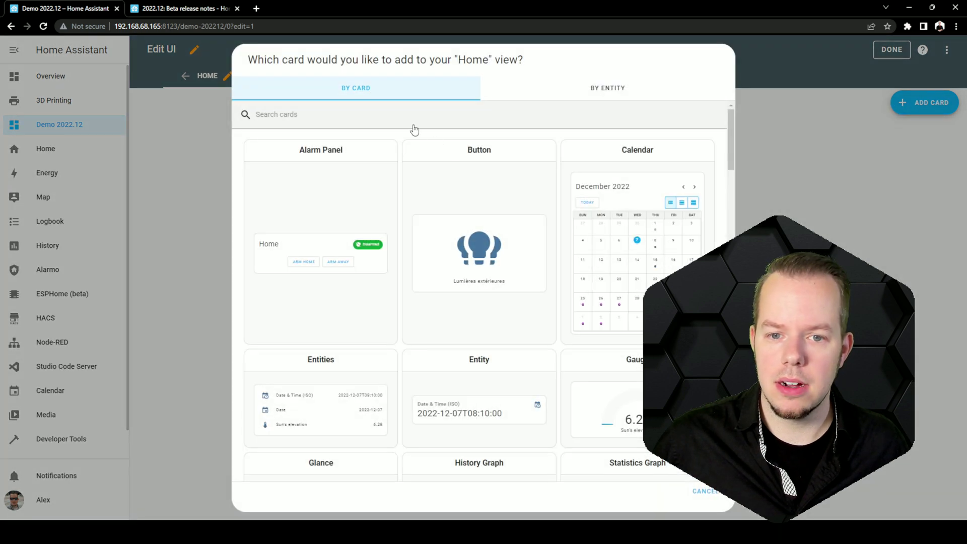
pyautogui.write('tile')
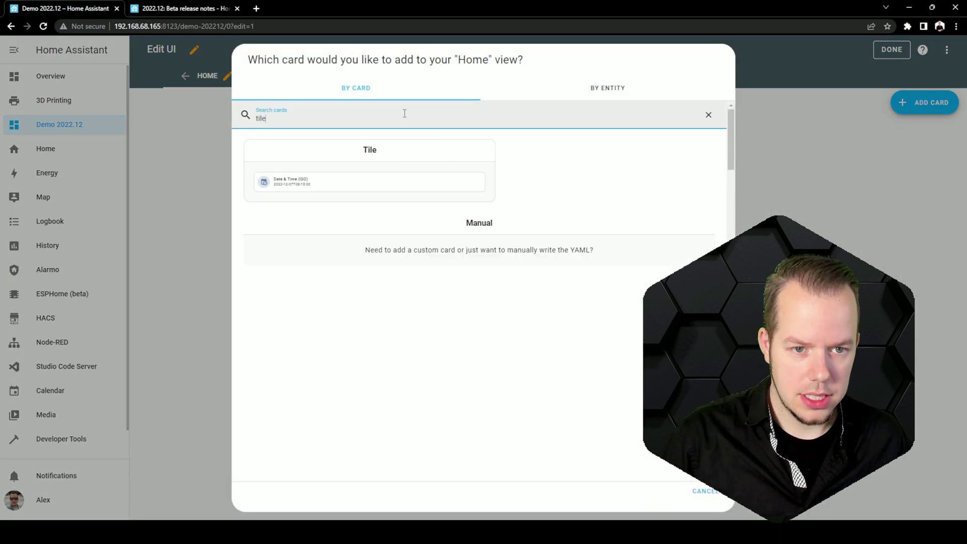
pyautogui.click(395, 173)
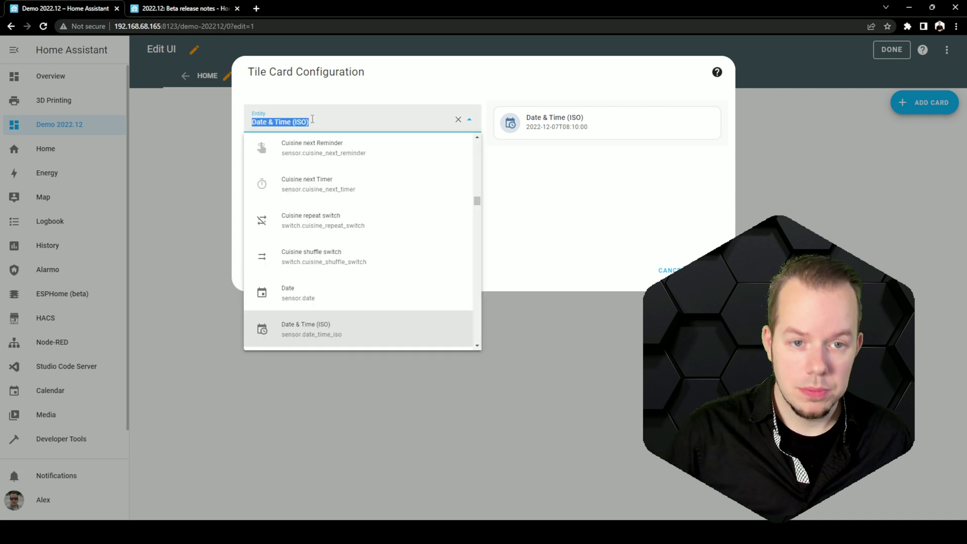
# Step: Set the tile's entity to Porte du garage and name it 'Garage Door'
pyautogui.write('cover.')
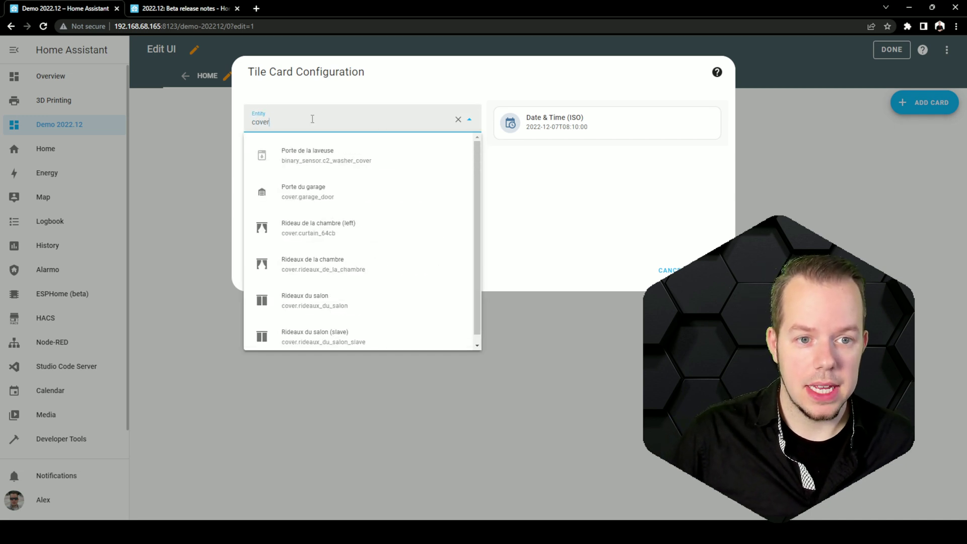
pyautogui.click(312, 157)
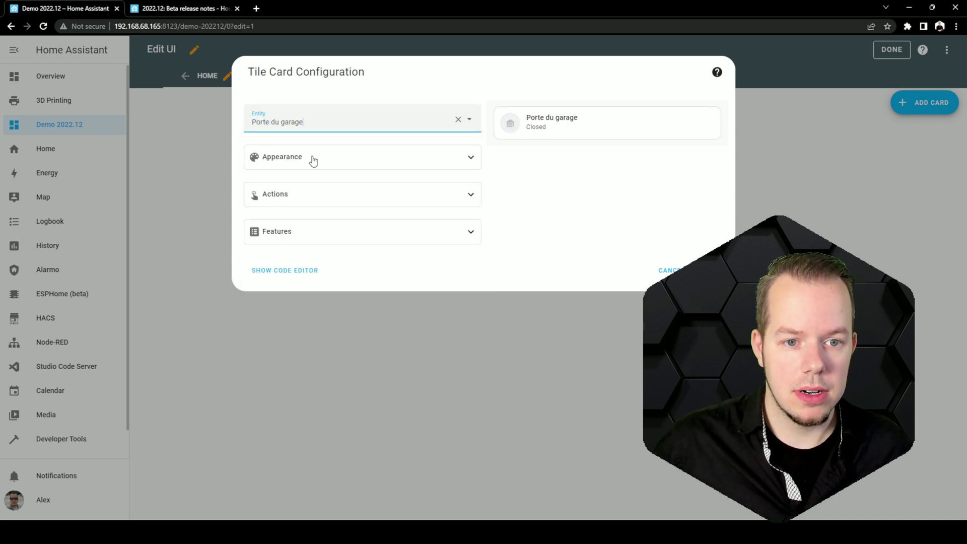
pyautogui.click(301, 166)
pyautogui.click(278, 191)
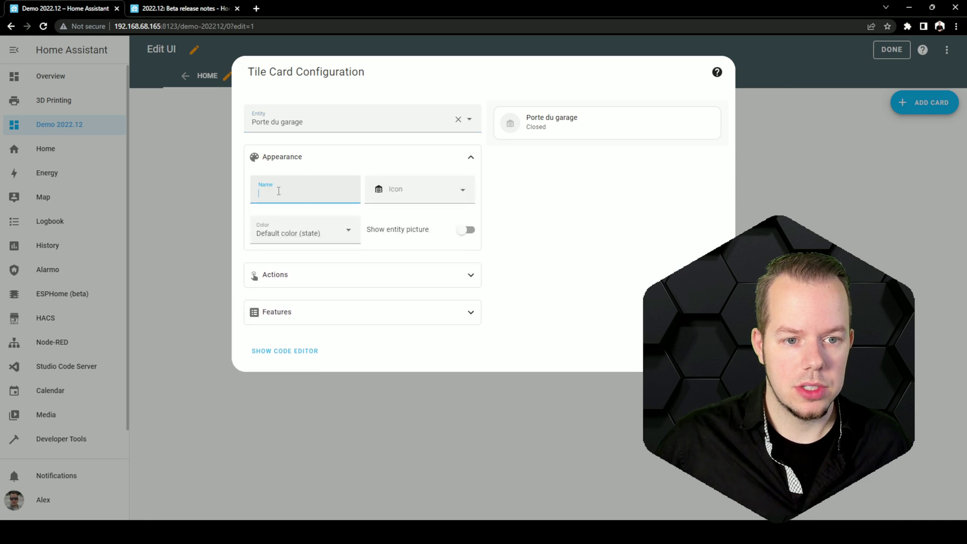
pyautogui.write('Garage')
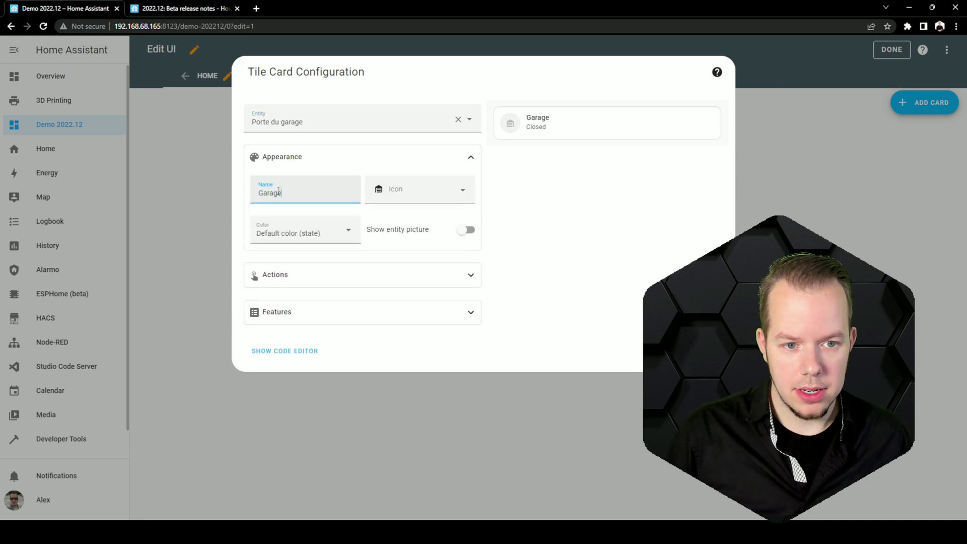
pyautogui.write(' Door')
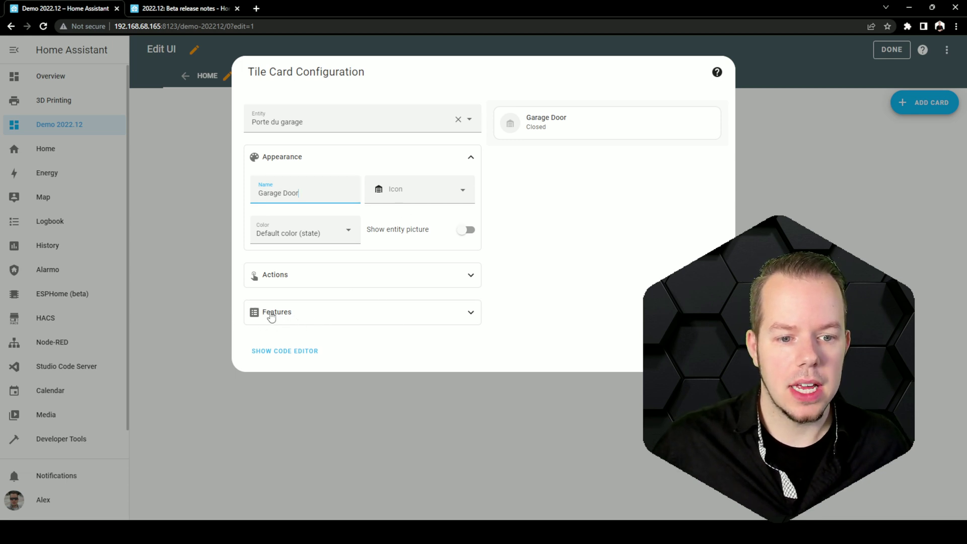
# Step: Add the Cover open/close feature to the Garage Door tile
pyautogui.click(299, 319)
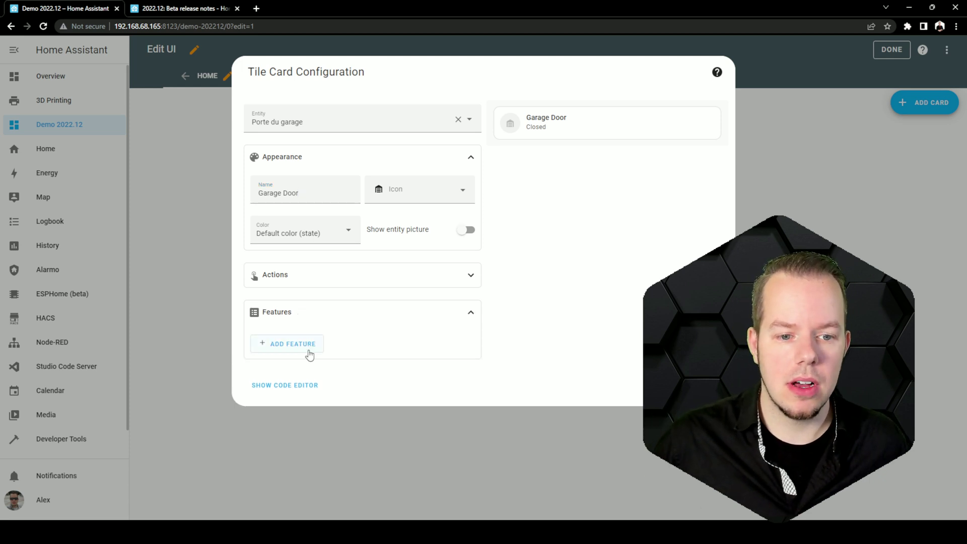
pyautogui.click(305, 351)
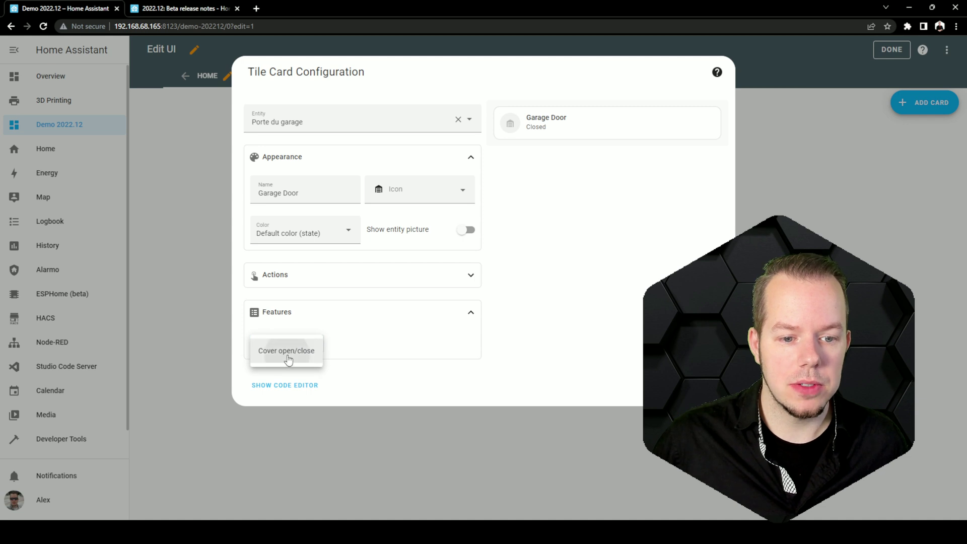
pyautogui.click(287, 351)
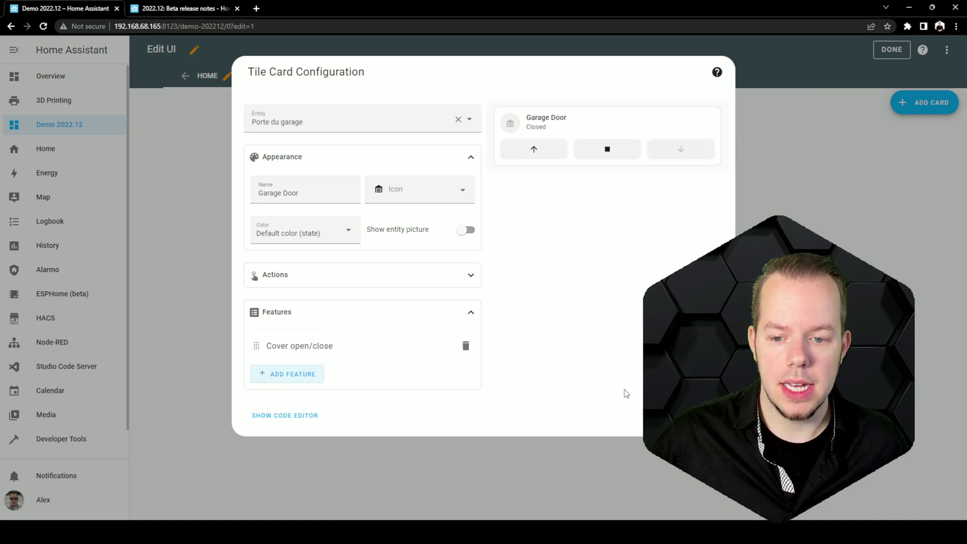
# Step: Save the Garage Door tile, then add a Lumière du salon tile card
pyautogui.click(708, 415)
pyautogui.click(891, 50)
pyautogui.click(947, 49)
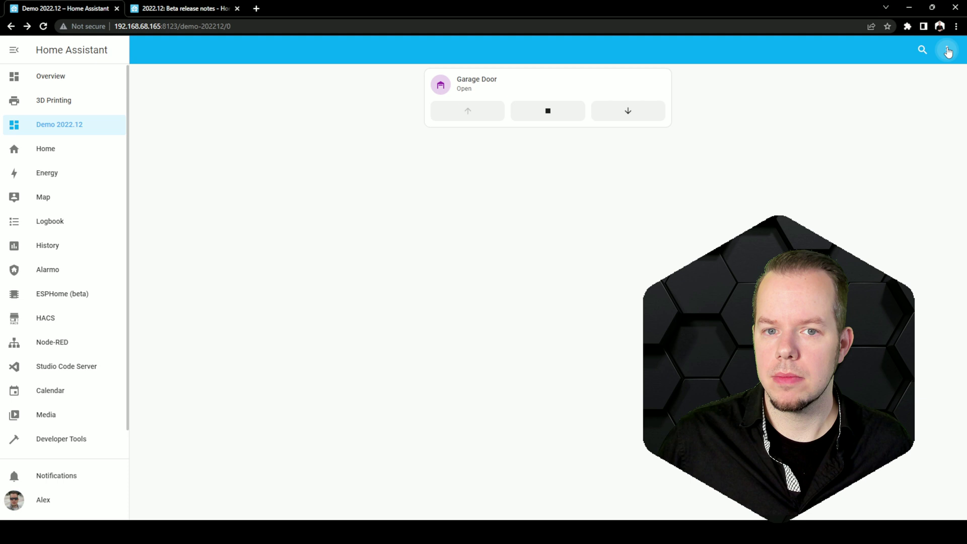
pyautogui.click(906, 83)
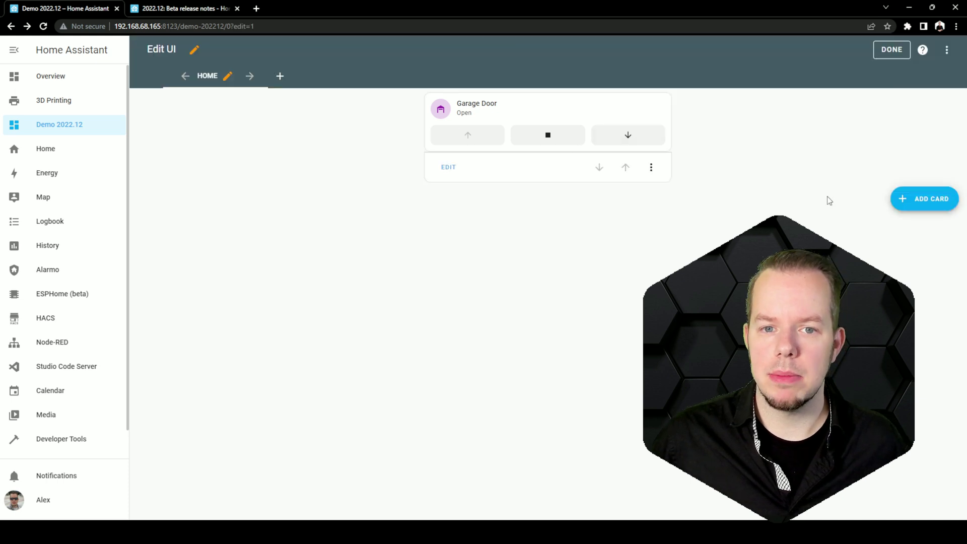
pyautogui.click(916, 204)
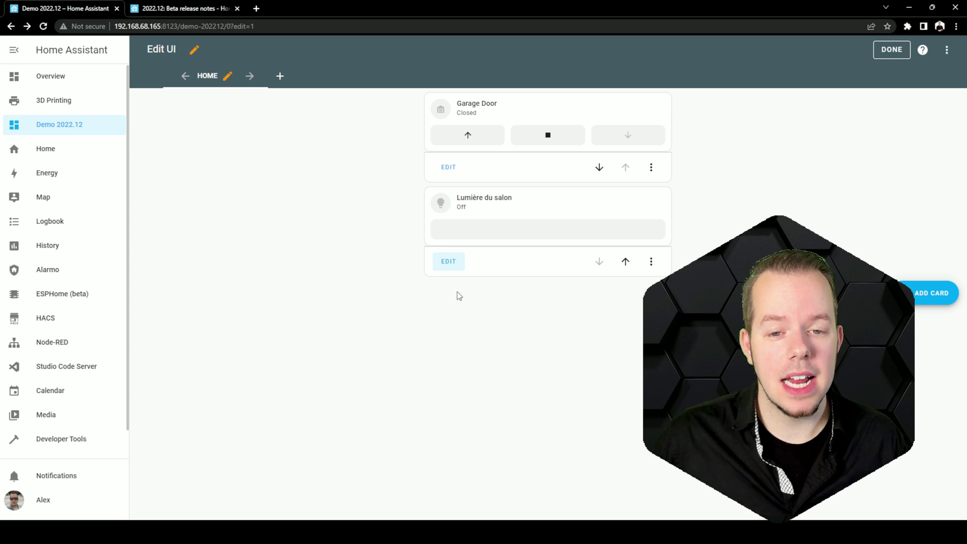
pyautogui.click(449, 261)
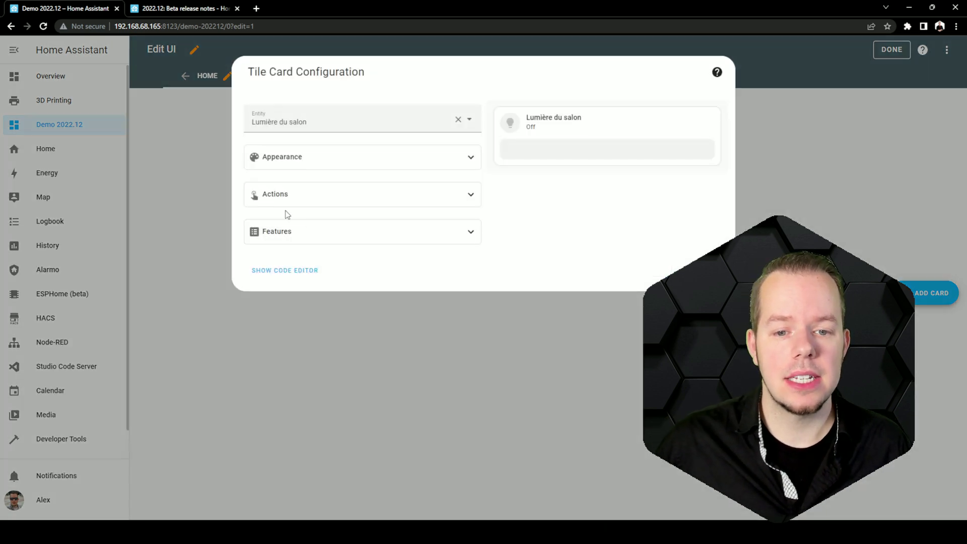
# Step: Make the Lumière du salon tile Red and save the dashboard
pyautogui.click(301, 160)
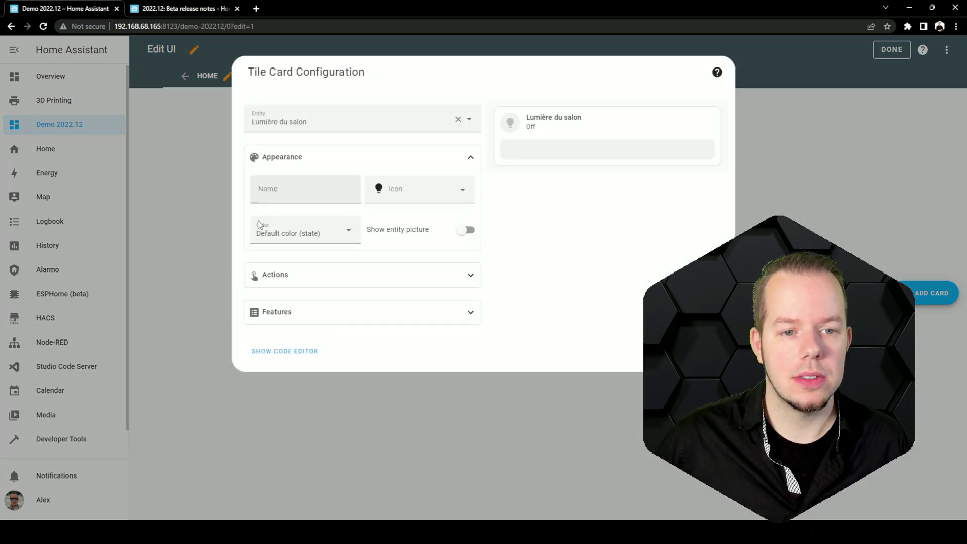
pyautogui.click(304, 232)
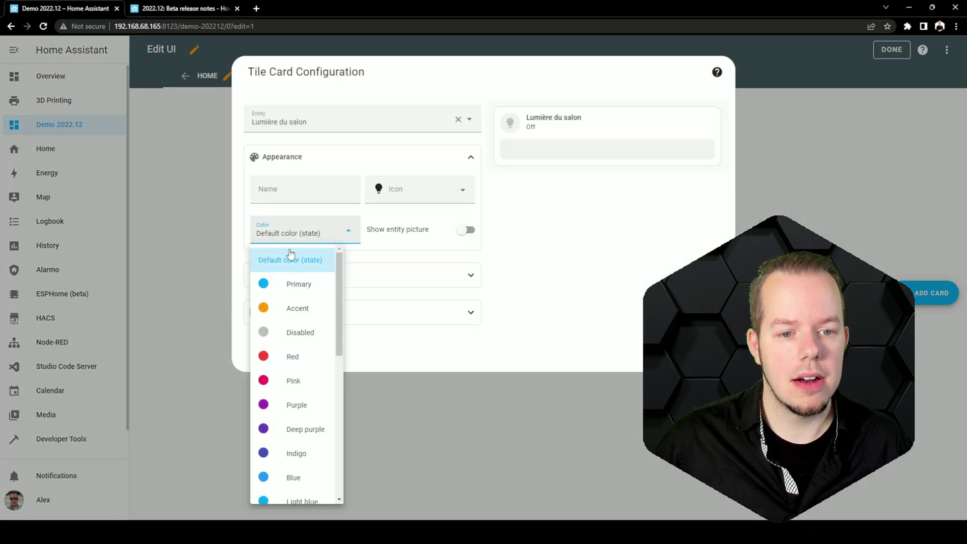
pyautogui.click(299, 358)
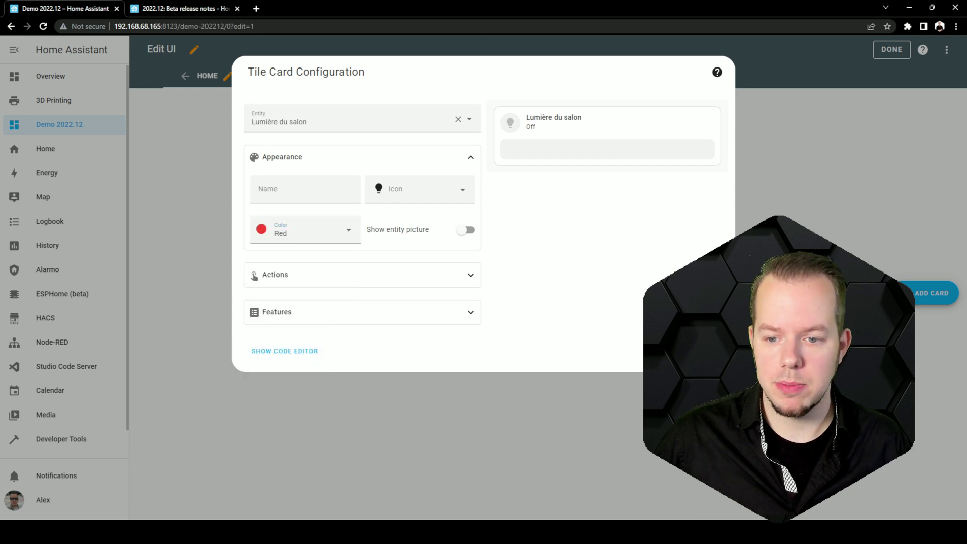
pyautogui.click(710, 351)
pyautogui.click(891, 50)
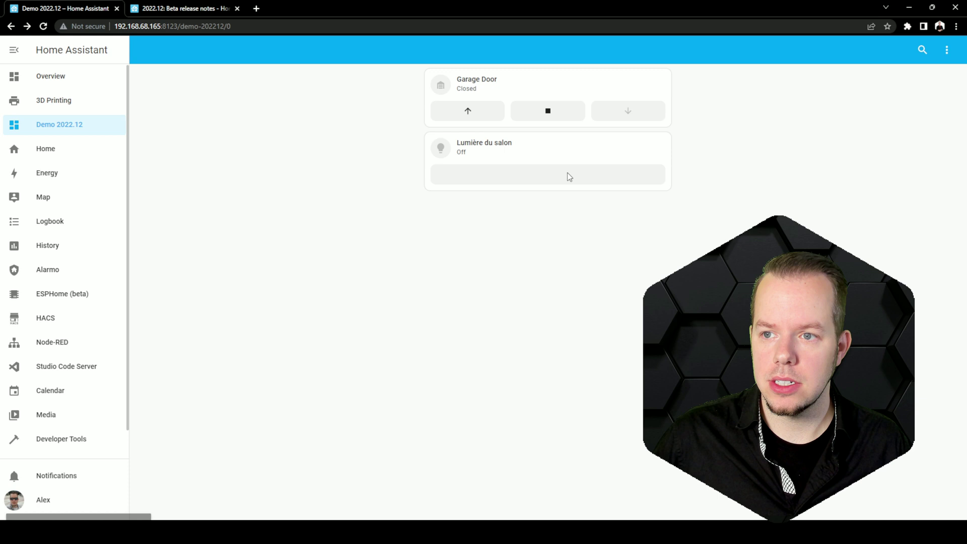
# Step: Turn on the Lumière du salon light from its tile, reaching 93% brightness
pyautogui.click(524, 151)
pyautogui.click(602, 135)
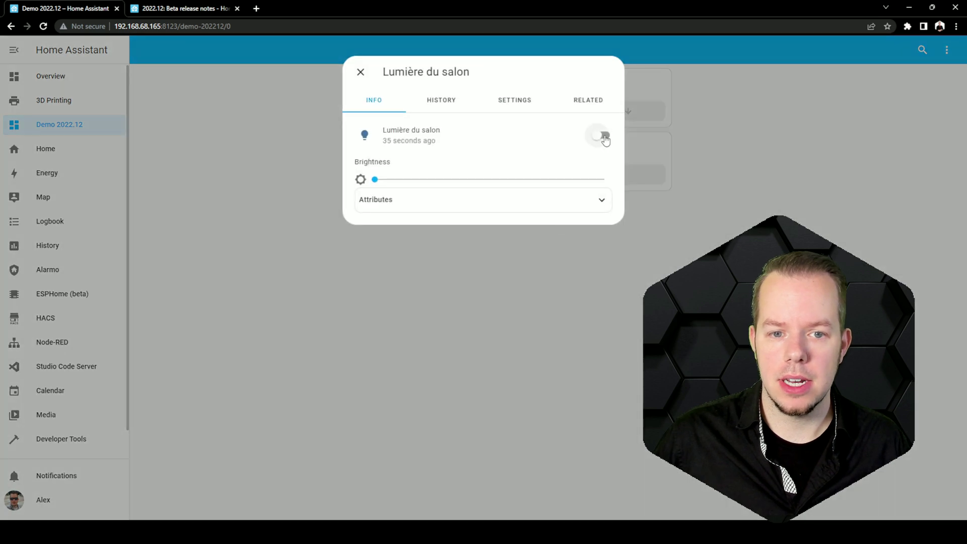
pyautogui.click(739, 174)
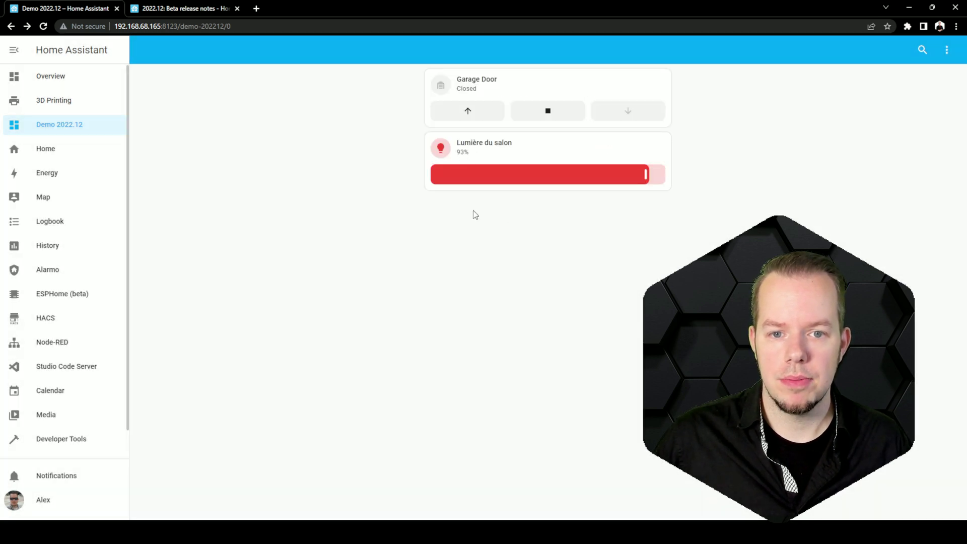
# Step: Read the release notes' Local calendar section, then return to the Home Assistant dashboard
pyautogui.hotkey('ctrl', 'Tab')
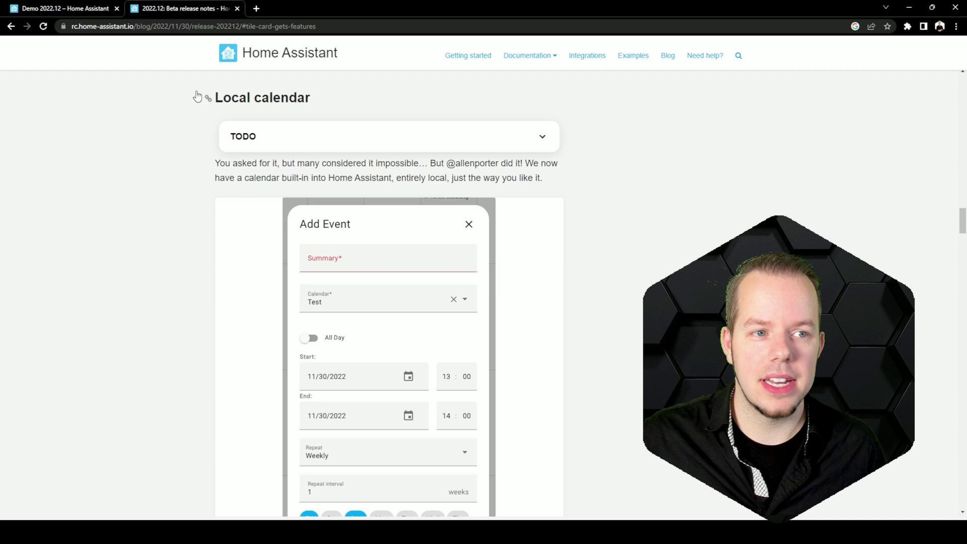
pyautogui.click(95, 8)
# Step: In Settings > Devices & Services, start adding the Local Calendar integration
pyautogui.scroll(-1, 73, 332)
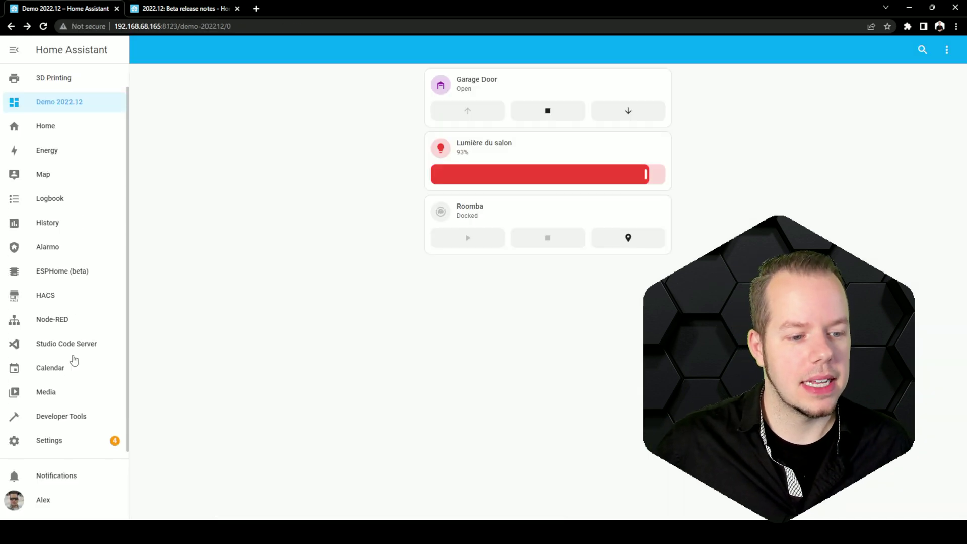
pyautogui.click(86, 440)
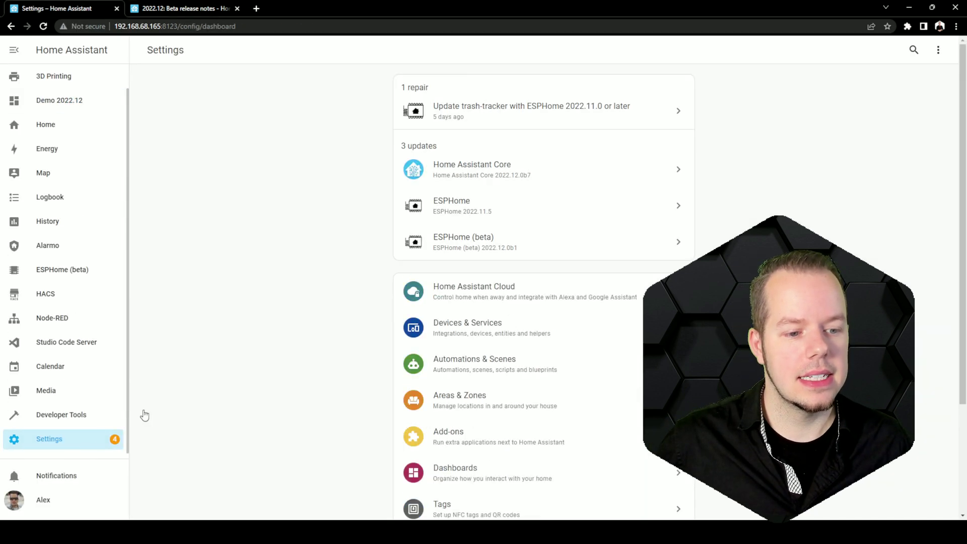
pyautogui.click(455, 341)
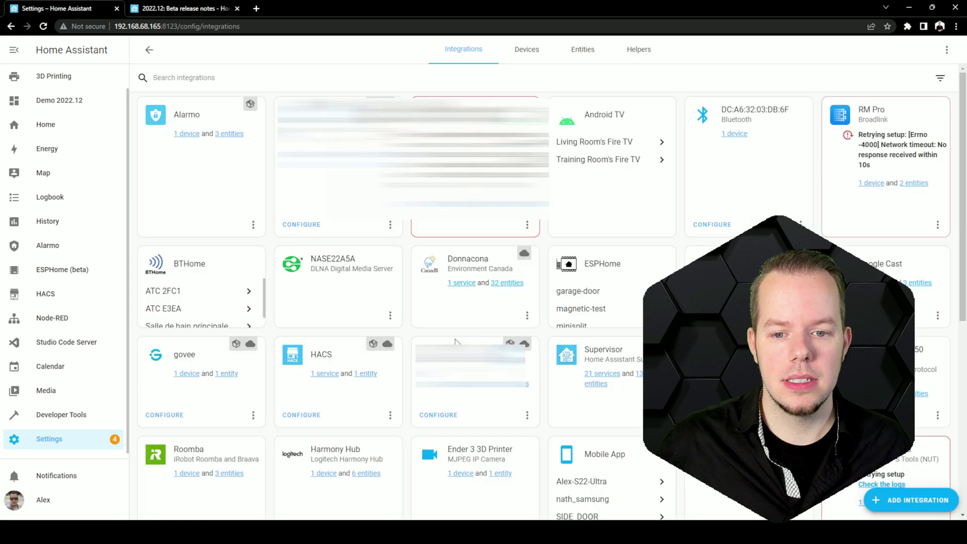
pyautogui.click(900, 504)
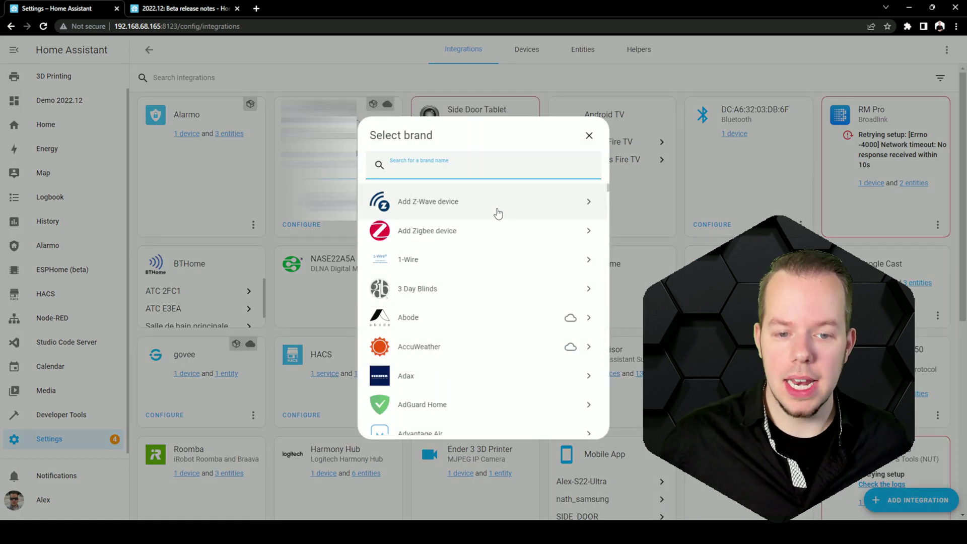
pyautogui.write('local')
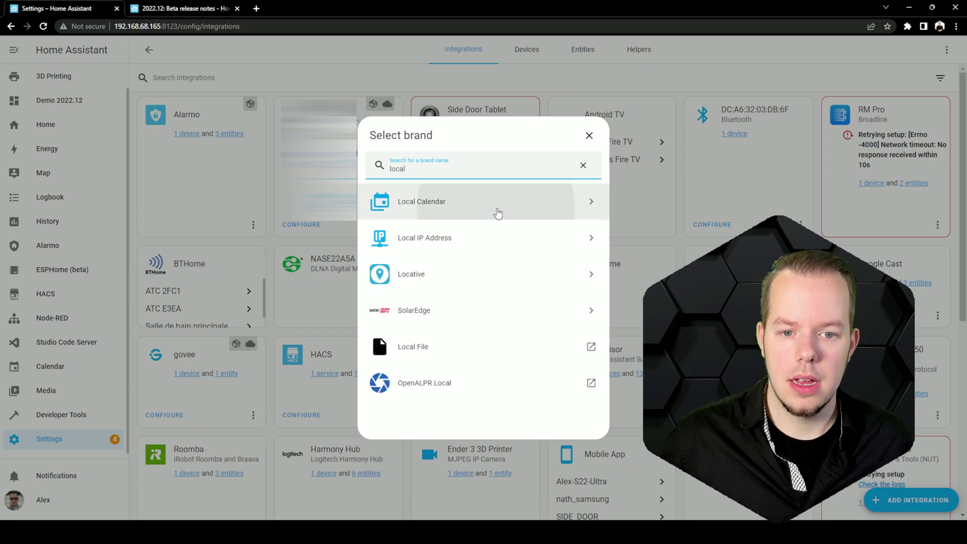
pyautogui.click(498, 214)
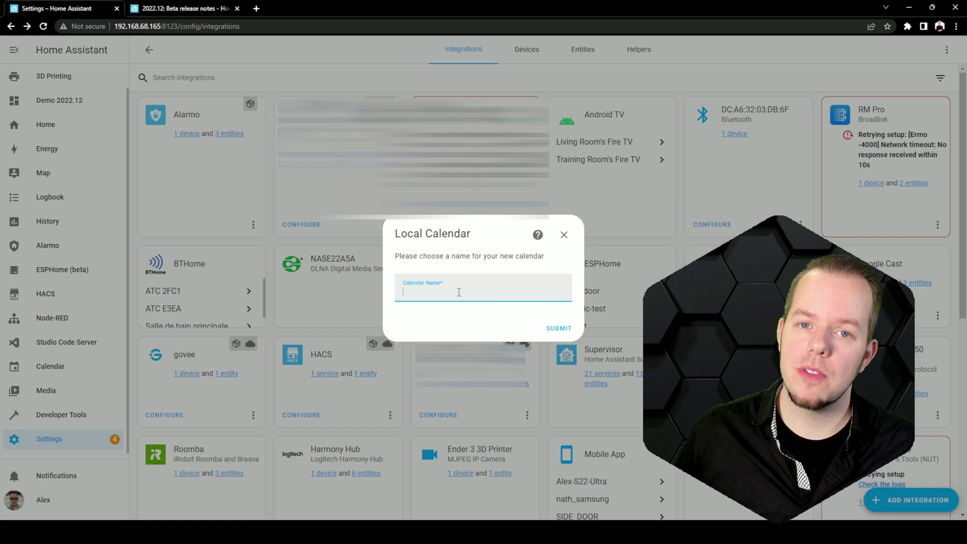
# Step: Name the local calendar 'Climate', submit it and finish
pyautogui.write('Climate')
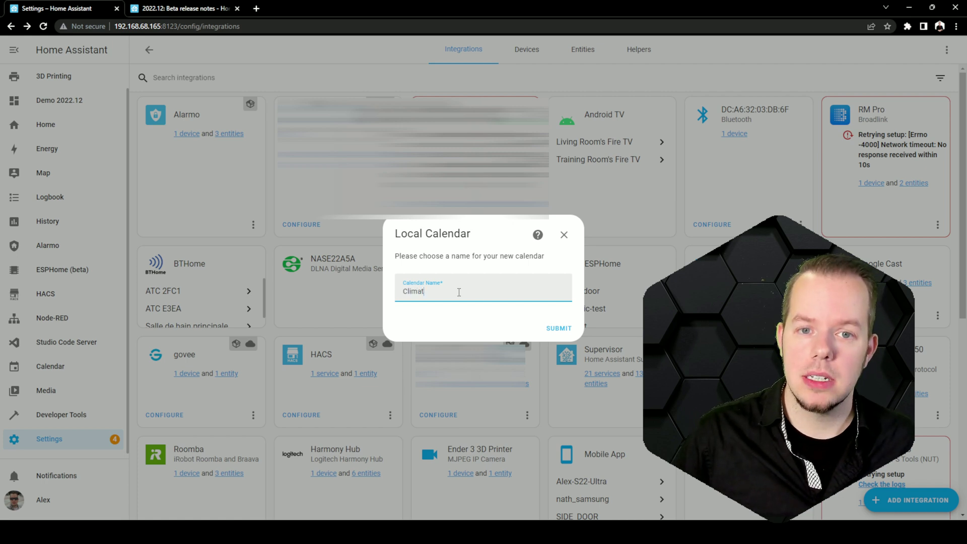
pyautogui.click(557, 328)
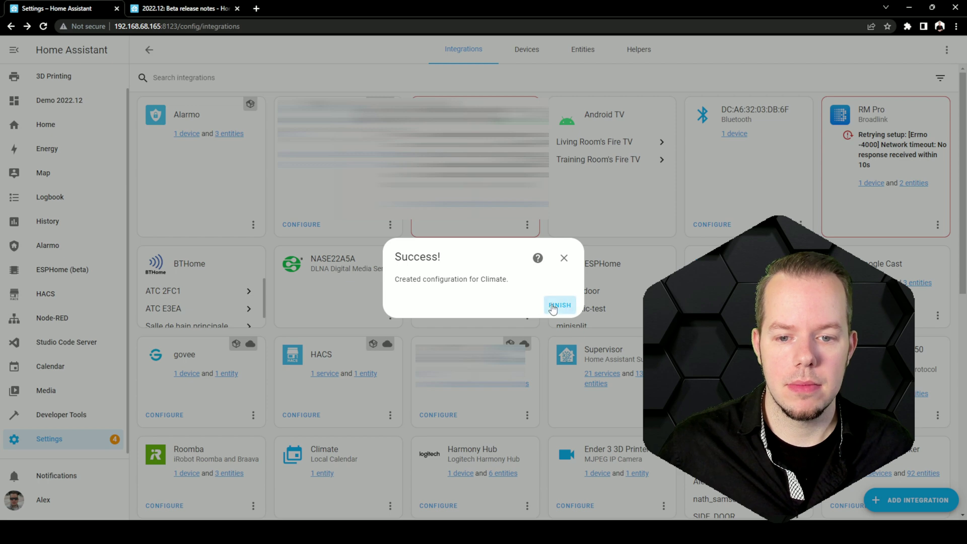
pyautogui.click(559, 305)
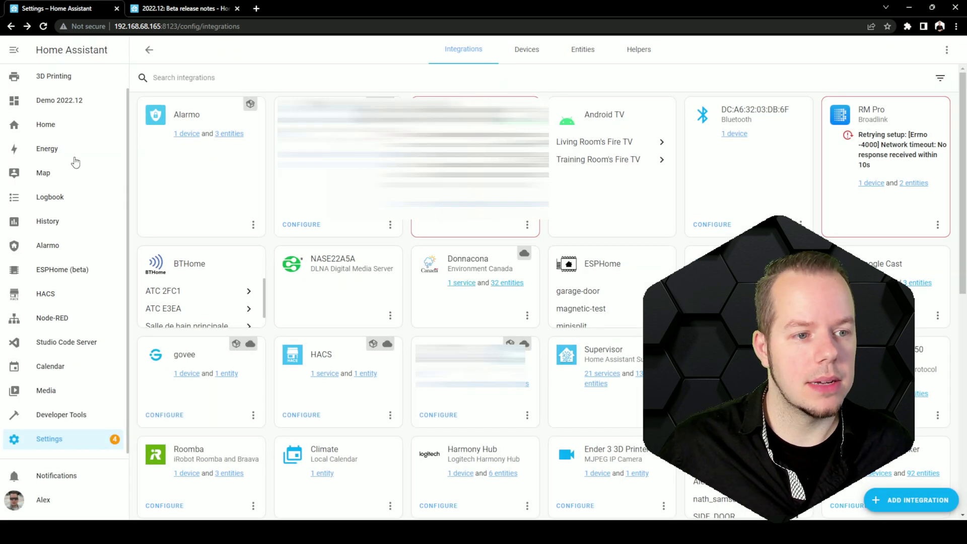
# Step: Show the Climate calendar and start a new event titled 'Week Morning'
pyautogui.click(50, 373)
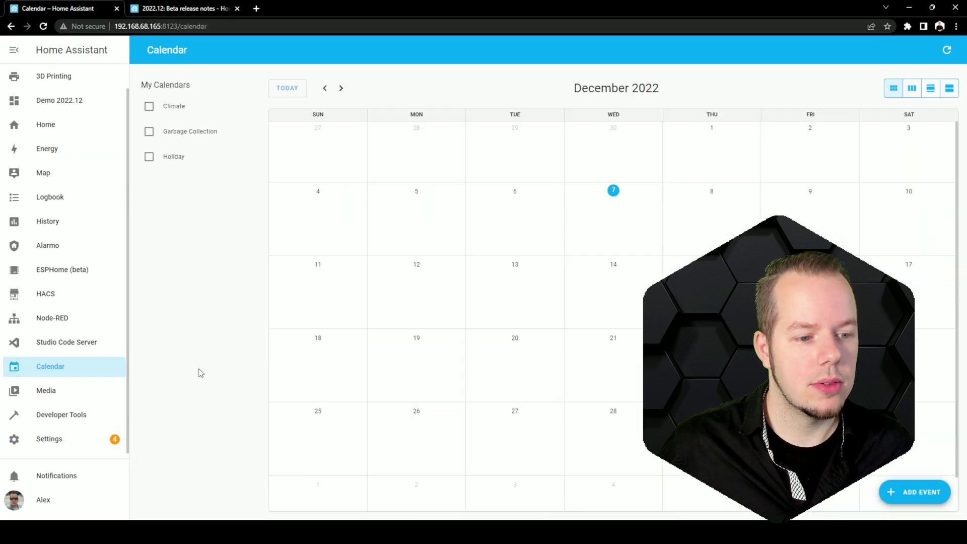
pyautogui.click(150, 107)
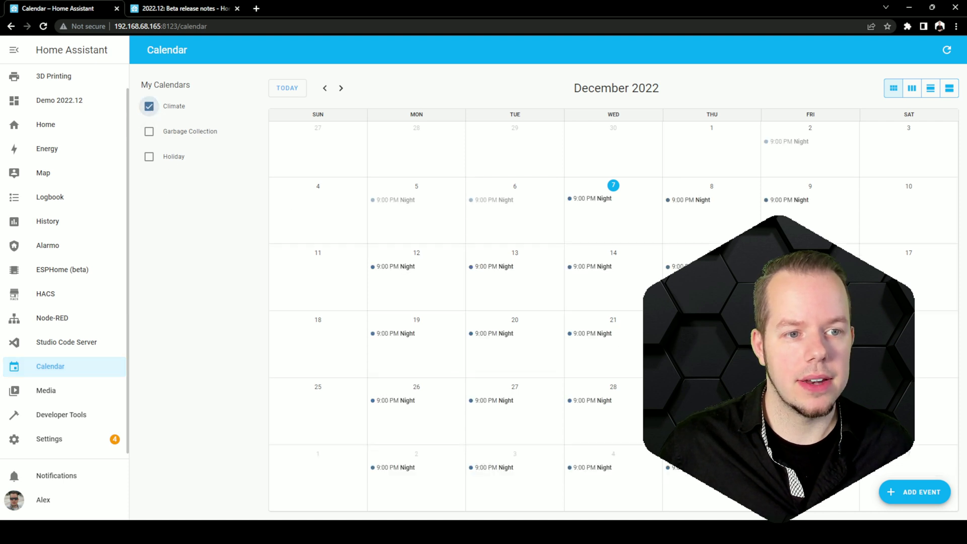
pyautogui.click(912, 492)
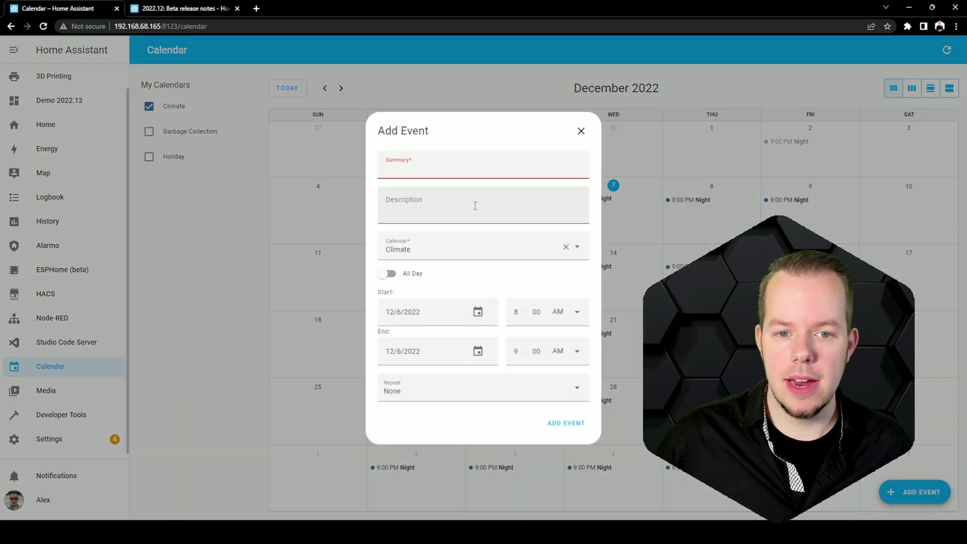
pyautogui.write('W')
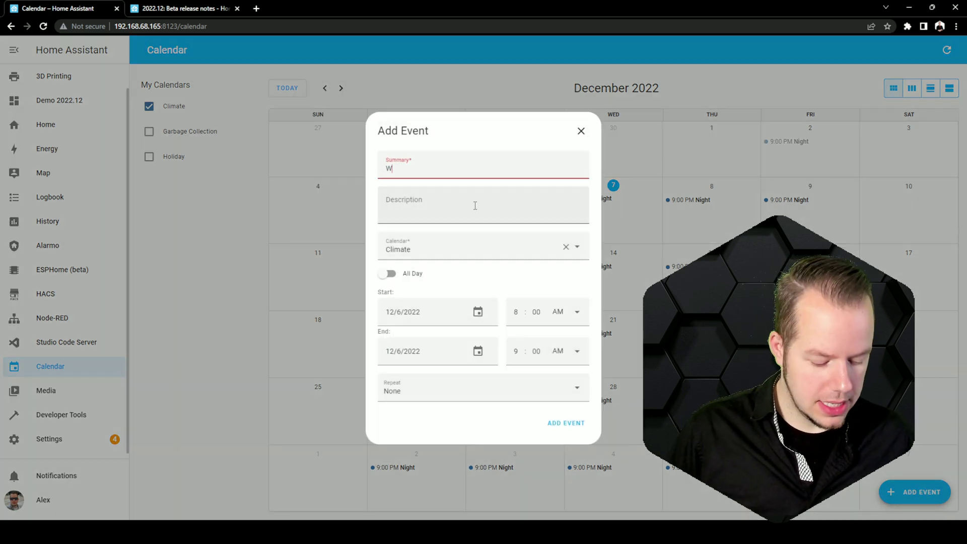
pyautogui.write('eek')
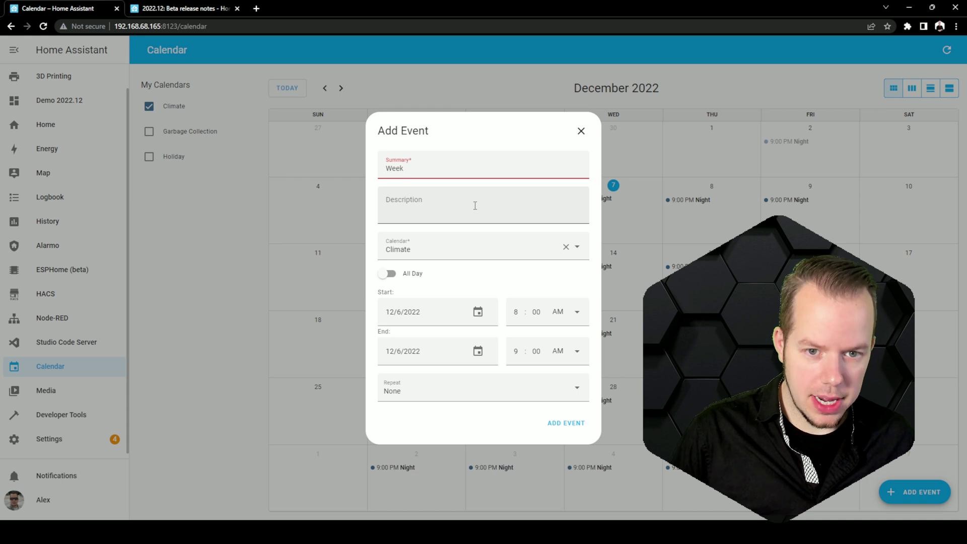
pyautogui.write(' Morning')
# Step: Make Week Morning repeat weekly on Monday through Friday and save it
pyautogui.click(433, 390)
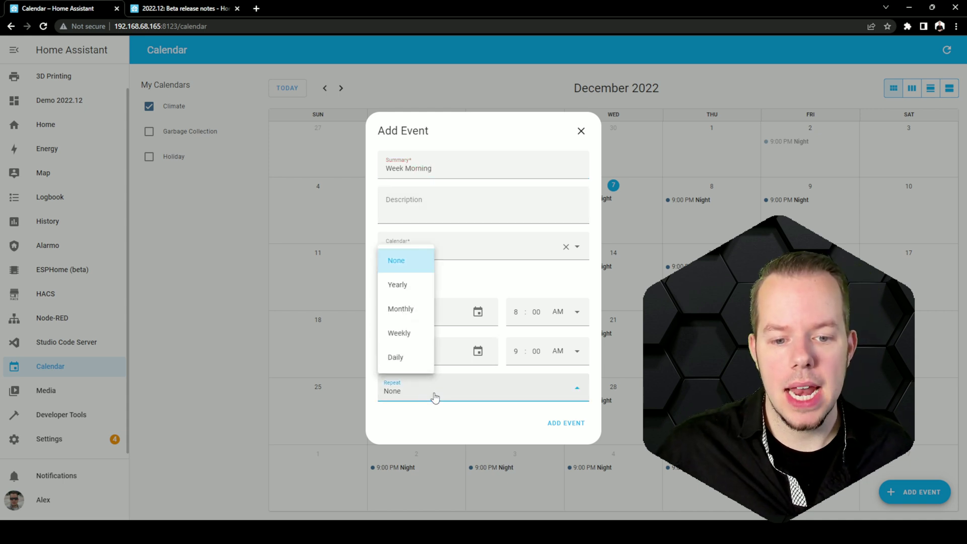
pyautogui.click(409, 333)
pyautogui.click(421, 405)
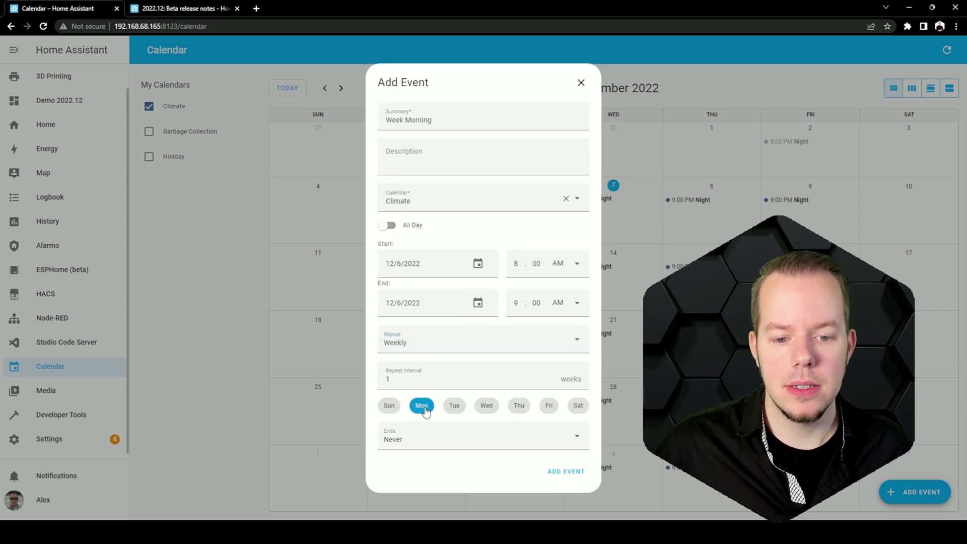
pyautogui.click(486, 408)
pyautogui.click(454, 407)
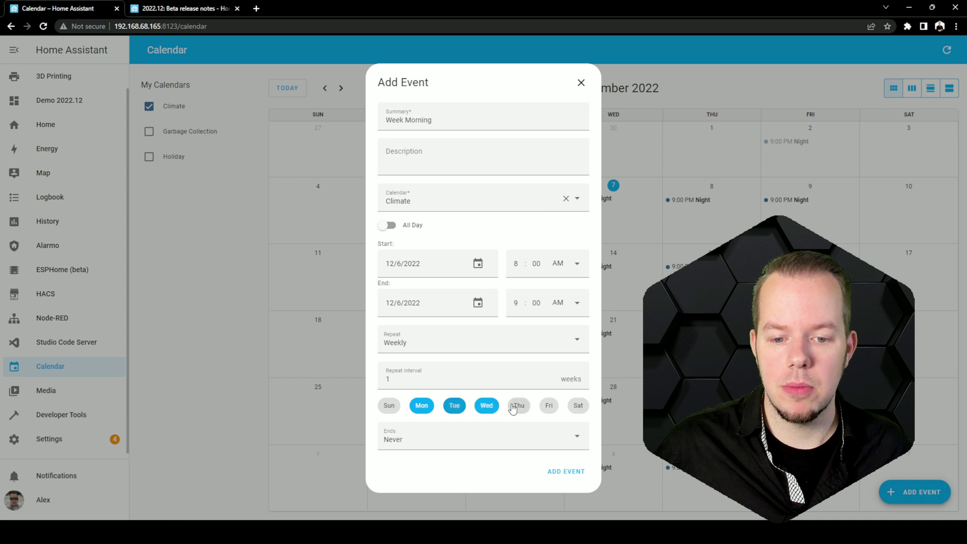
pyautogui.click(518, 407)
pyautogui.click(552, 408)
pyautogui.click(571, 475)
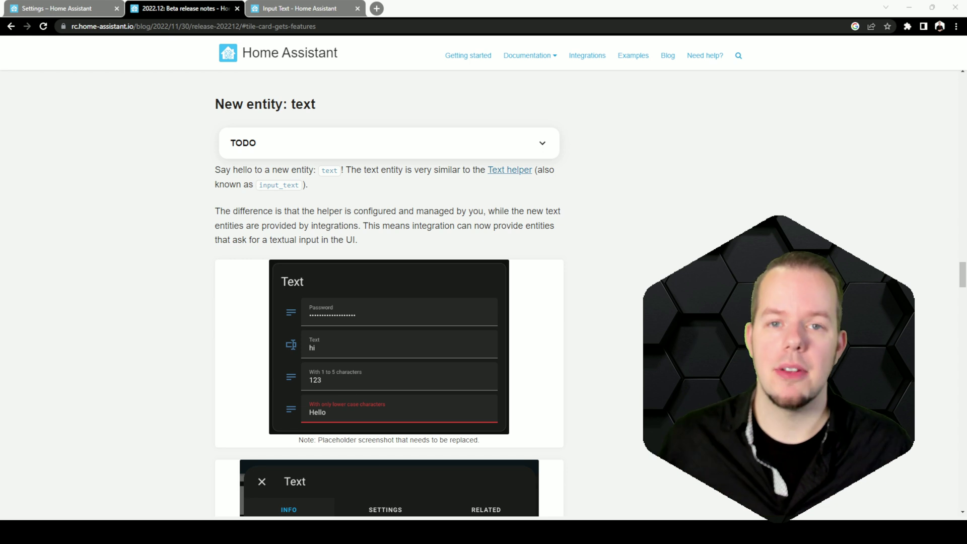
# Step: Scroll the release notes down to the 'Summing entities without templates' section
pyautogui.scroll(-10, 389, 292)
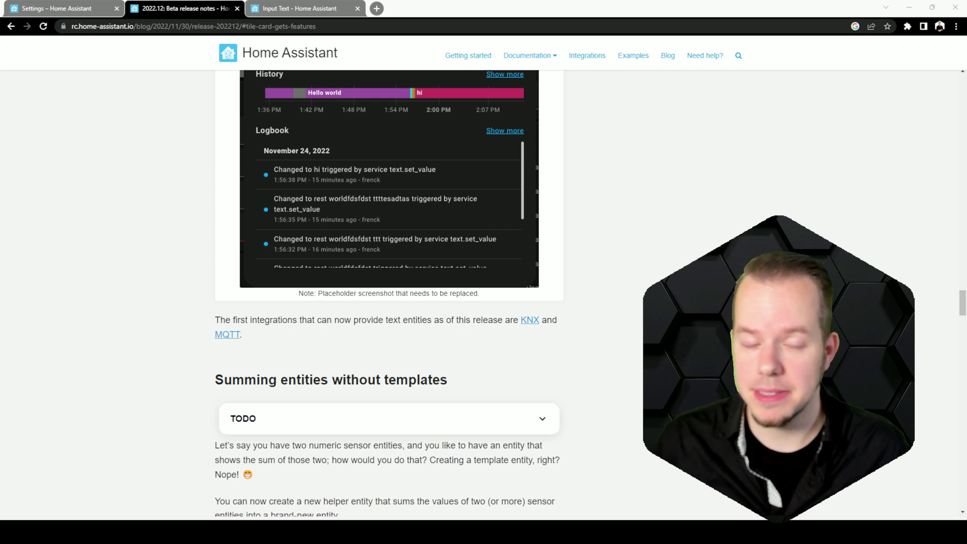
pyautogui.scroll(-6, 389, 292)
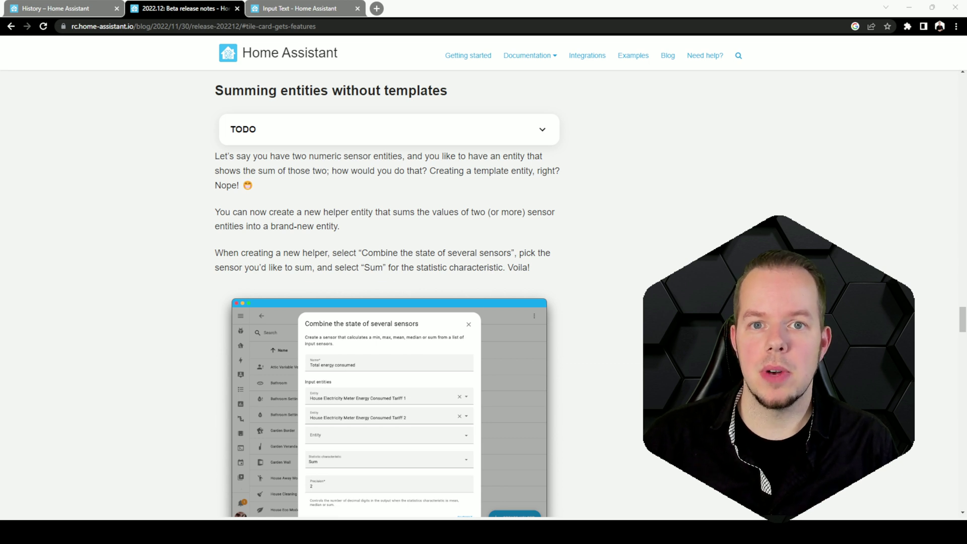
# Step: In Home Assistant's Helpers, start a 'Combine the state of several sensors' helper
pyautogui.hotkey('ctrl', '1')
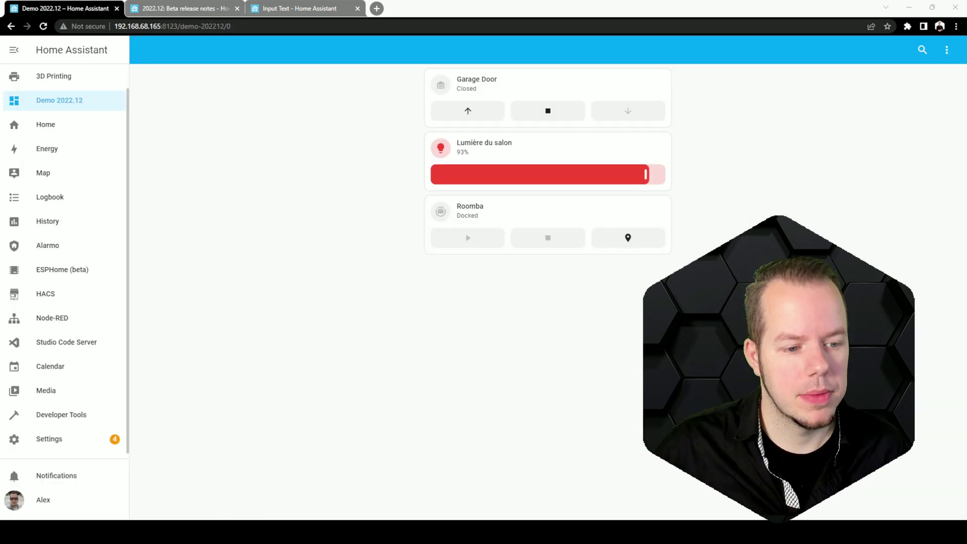
pyautogui.click(49, 439)
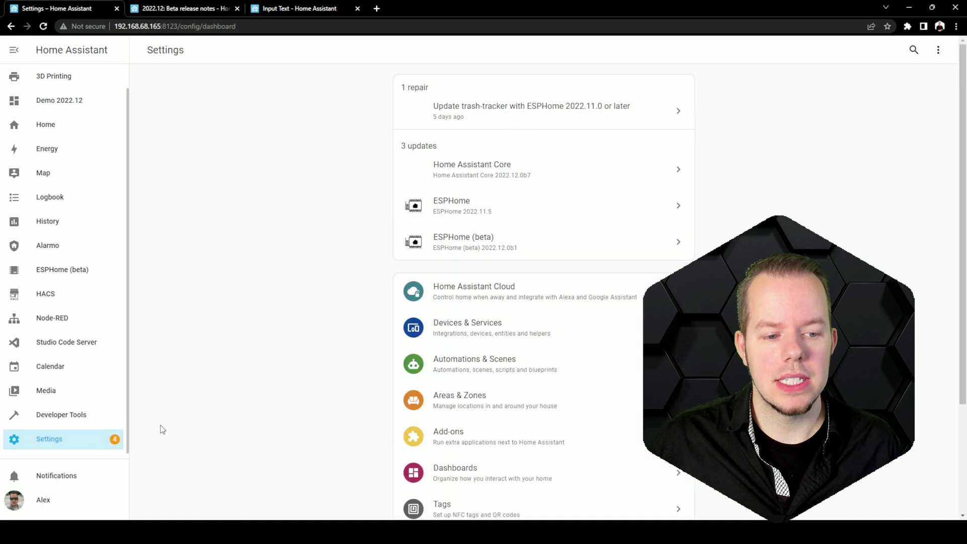
pyautogui.click(529, 334)
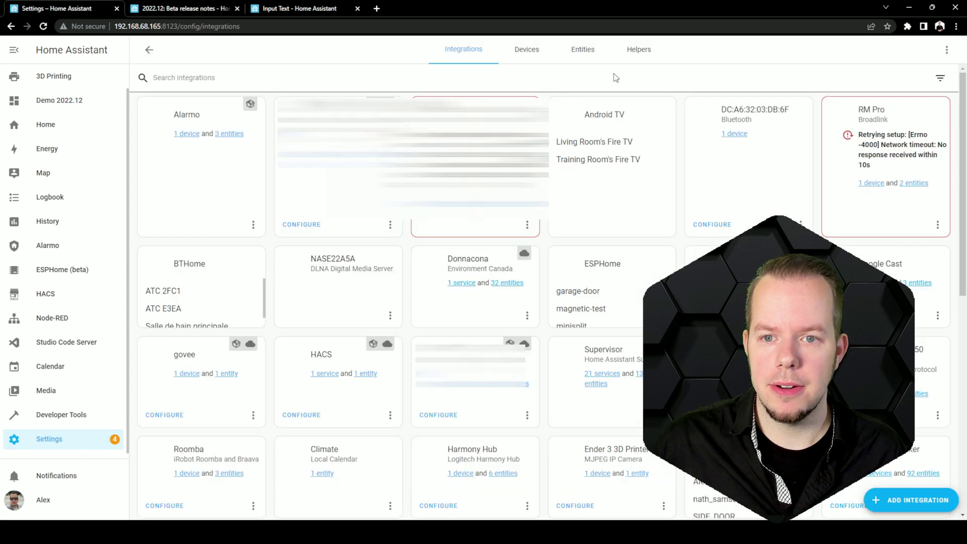
pyautogui.click(639, 50)
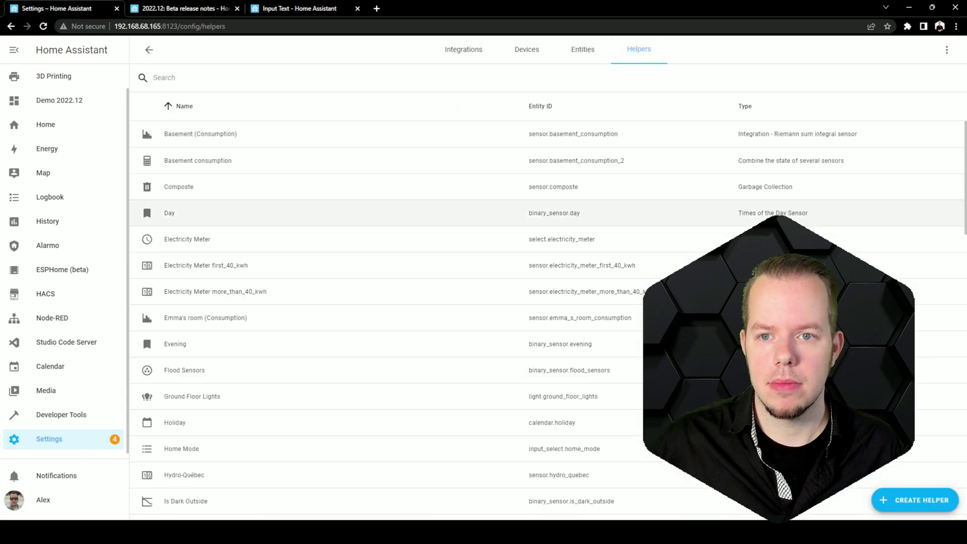
pyautogui.click(913, 498)
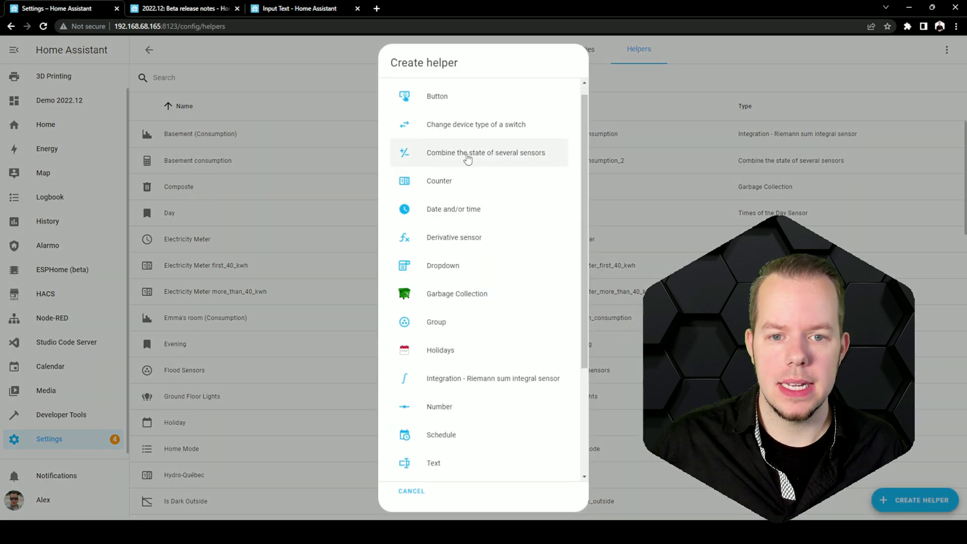
pyautogui.click(513, 156)
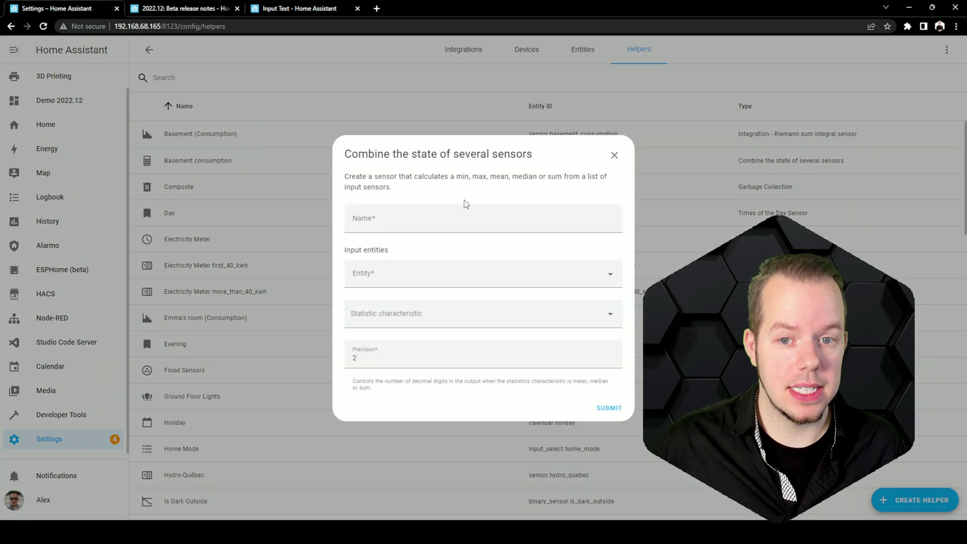
# Step: Average ATC 2FC1 and ATC E3EA Temperature via Arithmetic mean as Temp Average (18.41 °C)
pyautogui.click(426, 278)
pyautogui.write('temp')
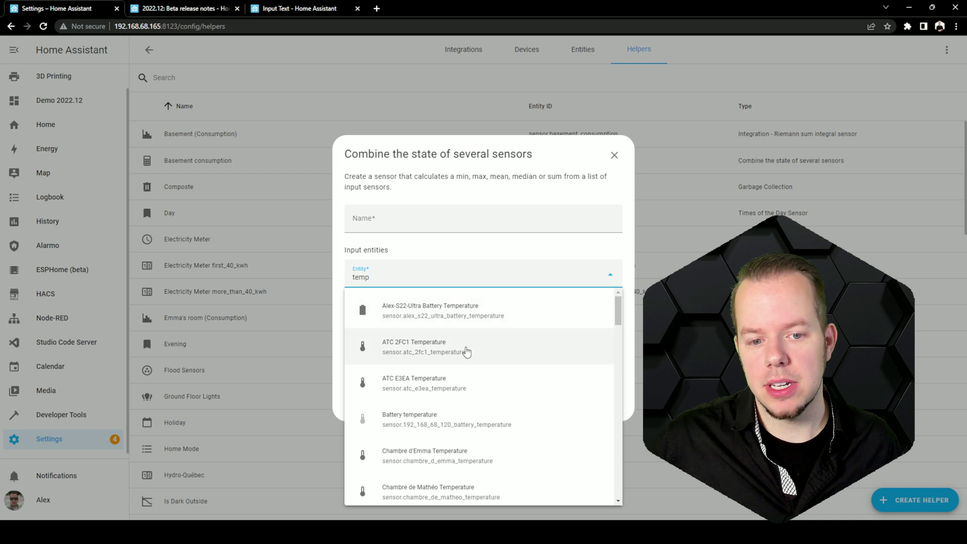
pyautogui.click(456, 350)
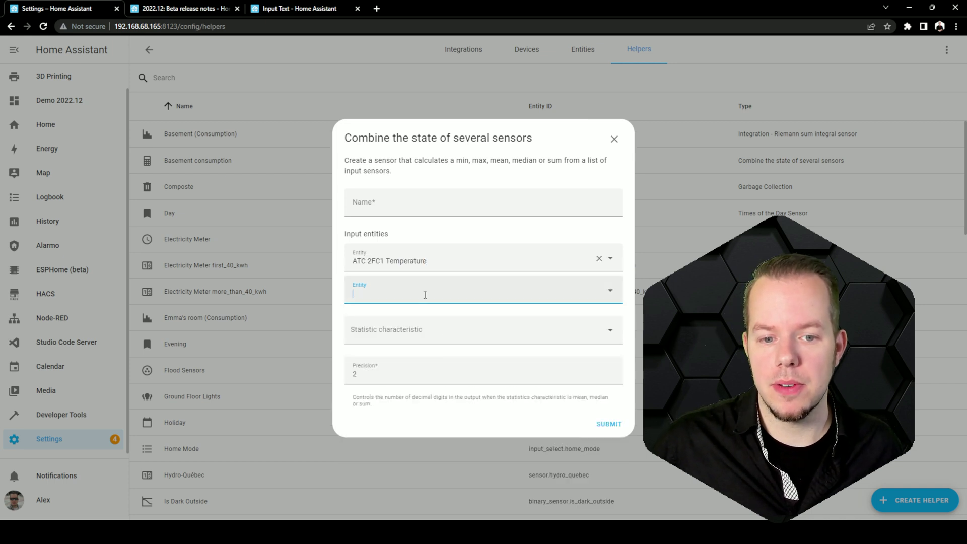
pyautogui.click(425, 291)
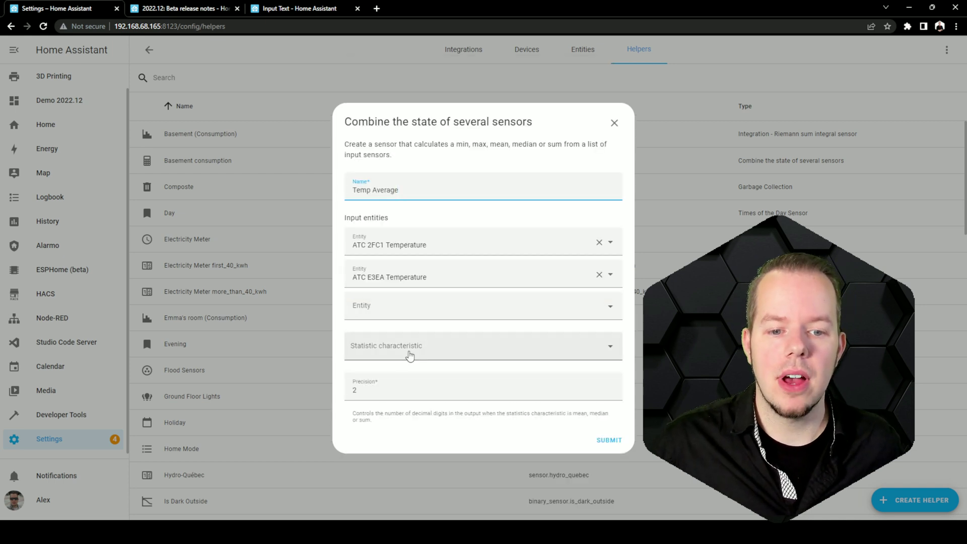
pyautogui.click(407, 353)
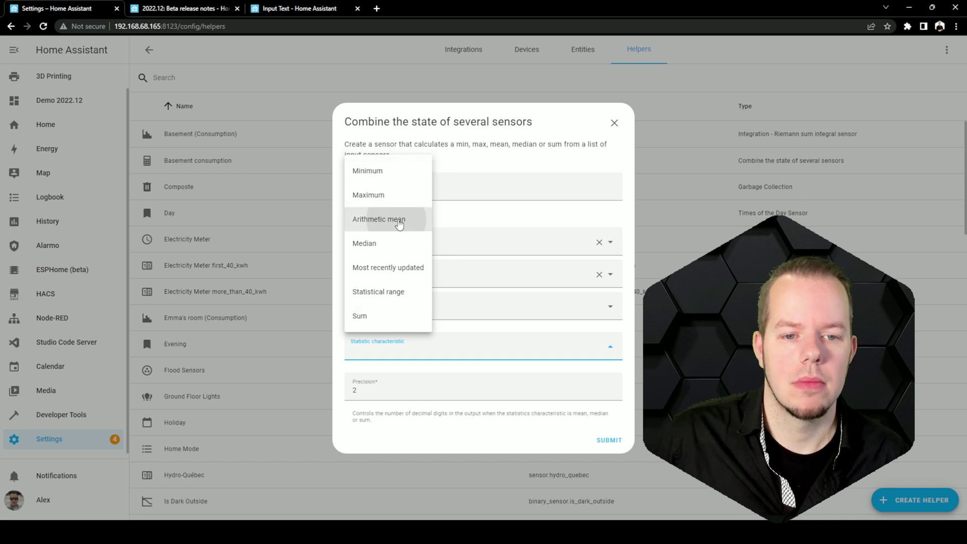
pyautogui.click(398, 220)
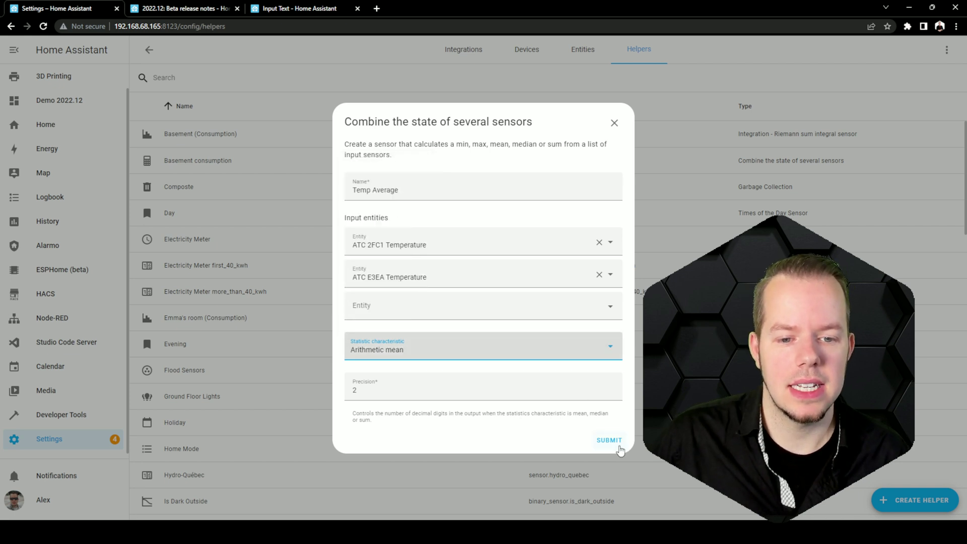
pyautogui.click(610, 440)
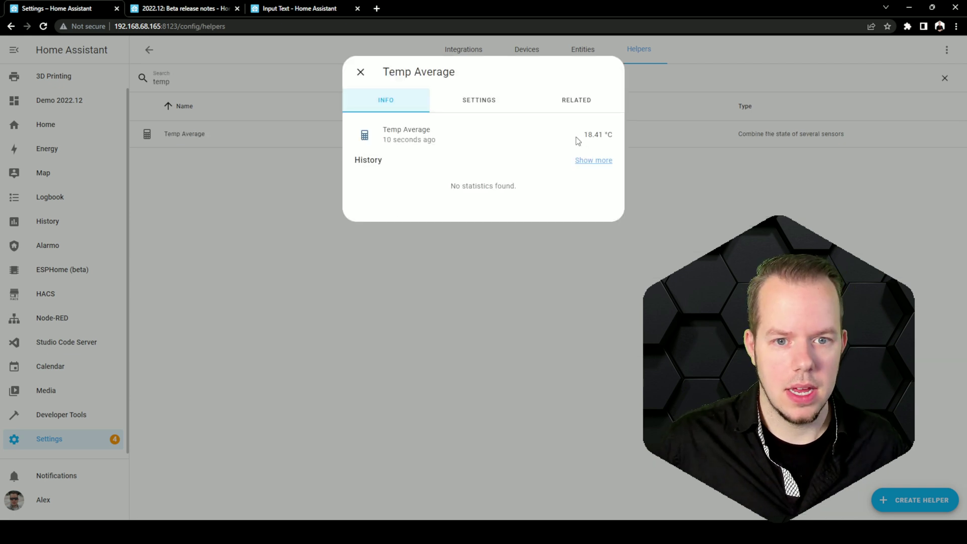
pyautogui.moveTo(578, 136); pyautogui.dragTo(619, 135)
pyautogui.click(293, 81)
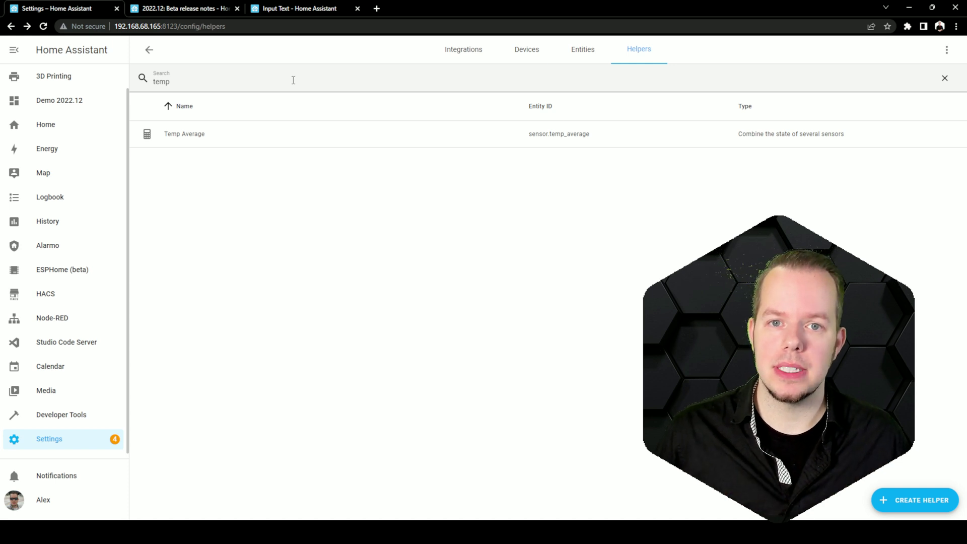
# Step: Return to the 2022.12 beta release notes tab, open at the Matter section
pyautogui.hotkey('ctrl', 'Tab')
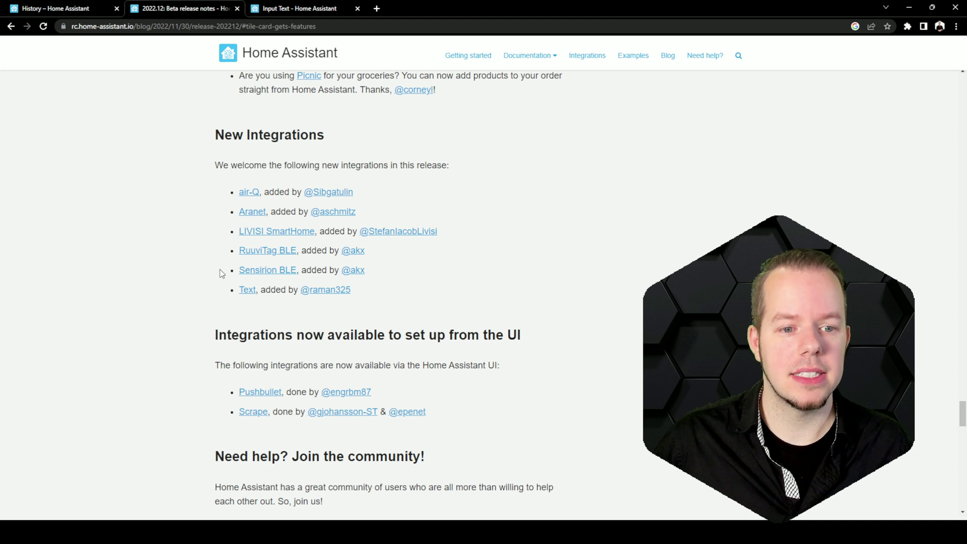
# Step: Highlight the Text entry in the New Integrations list, then clear the highlight
pyautogui.moveTo(288, 289); pyautogui.dragTo(190, 301)
pyautogui.click(190, 300)
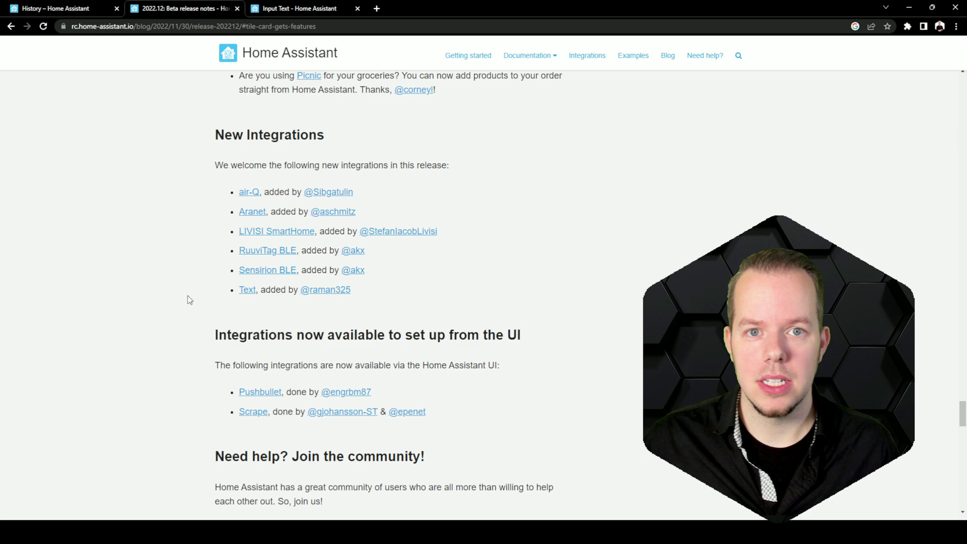